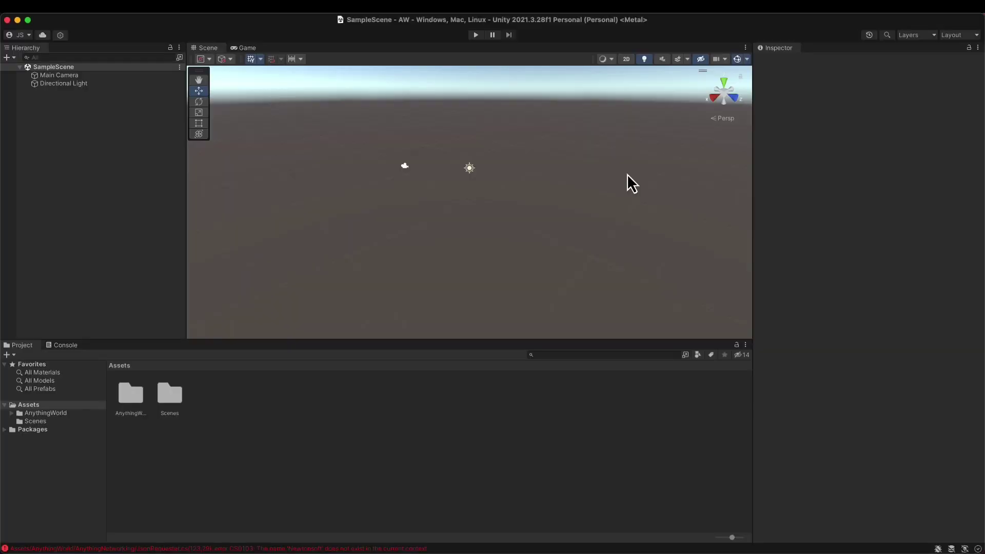
Step: Open the Package Manager, list Unity Registry packages, and search for 'Editor Co'
{"action": "left_click", "coordinate": [250, 12]}
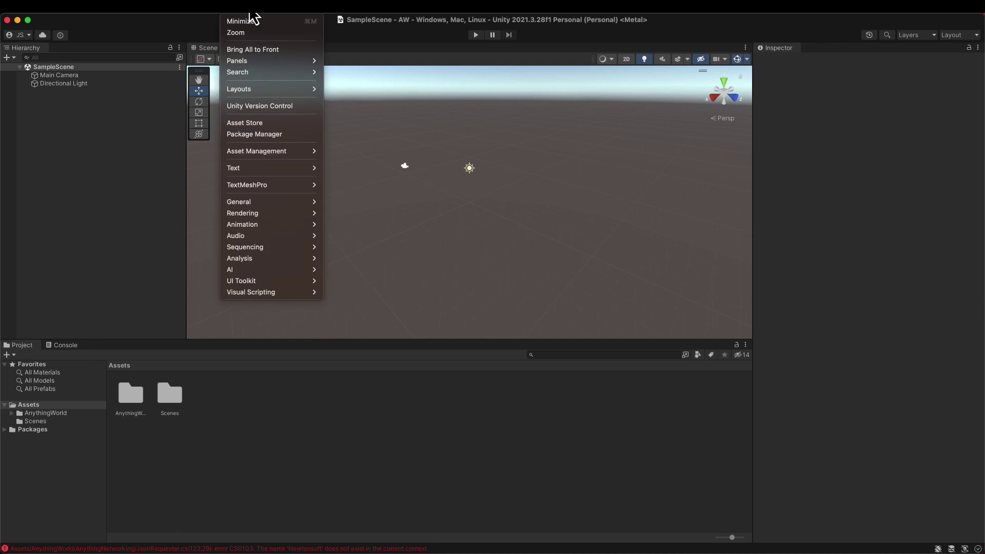
{"action": "left_click", "coordinate": [282, 136]}
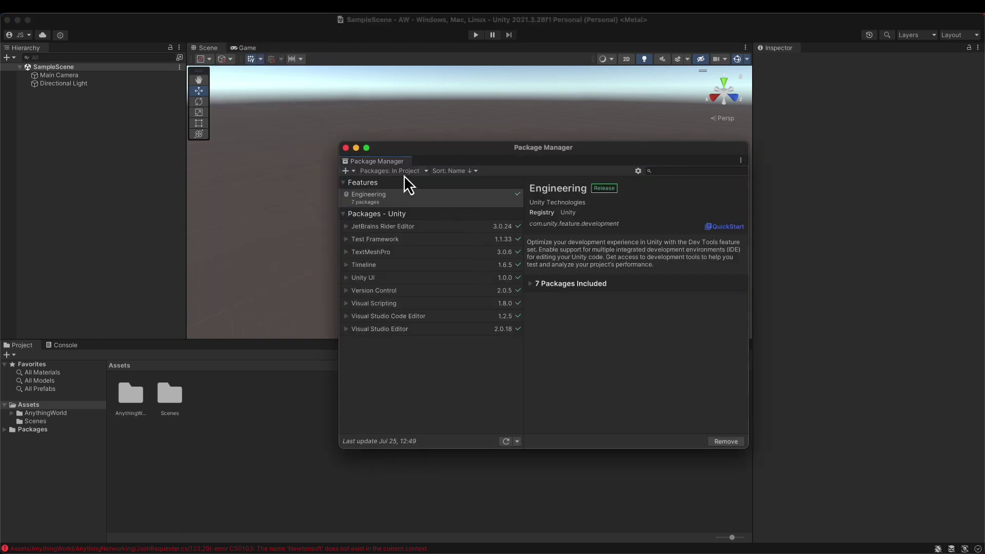
{"action": "left_click", "coordinate": [411, 170]}
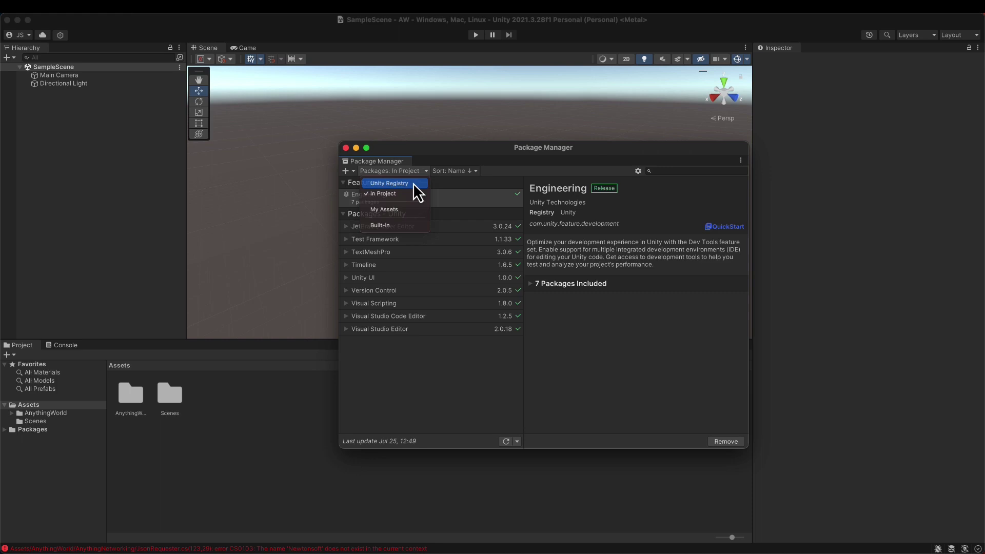
{"action": "left_click", "coordinate": [414, 183]}
{"action": "type", "text": "E"}
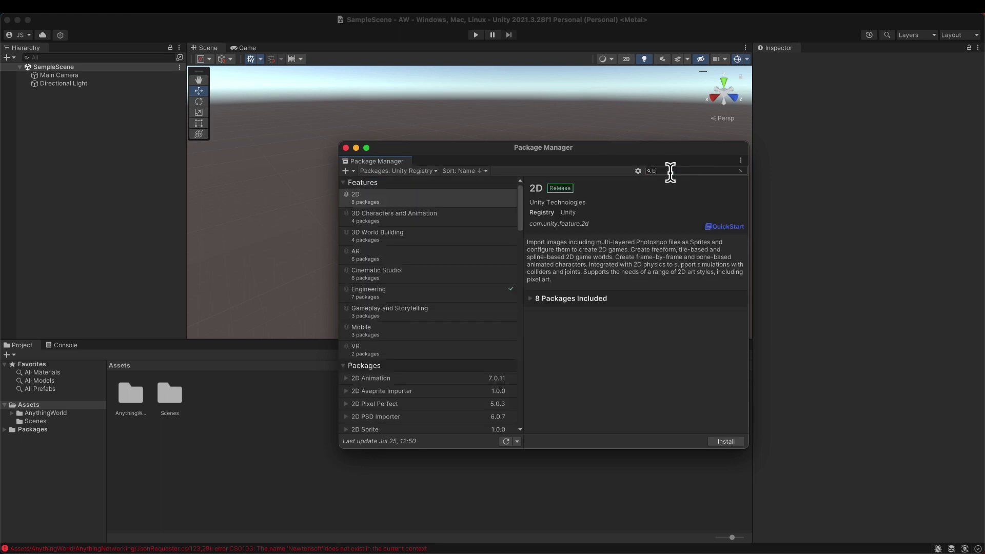
{"action": "type", "text": "ditor"}
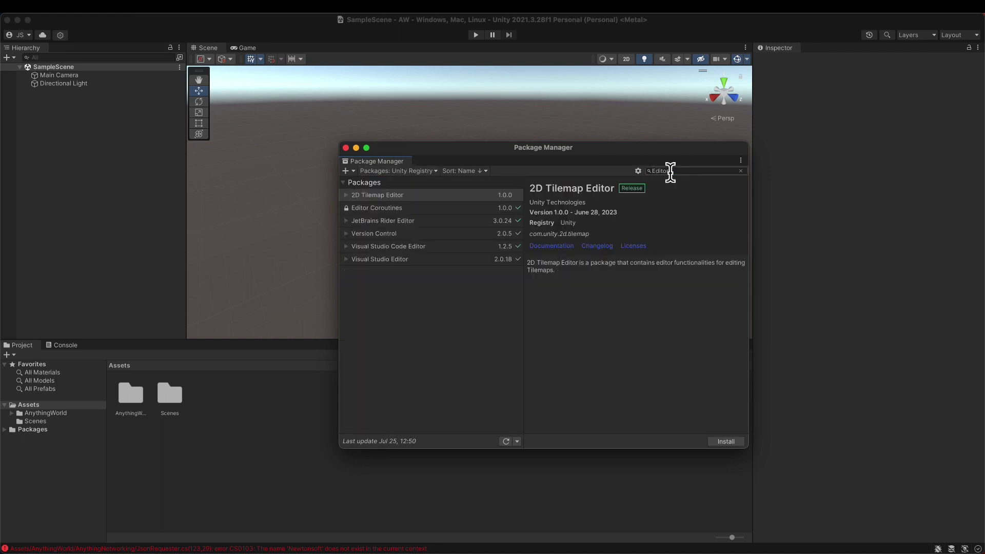
{"action": "type", "text": " Co"}
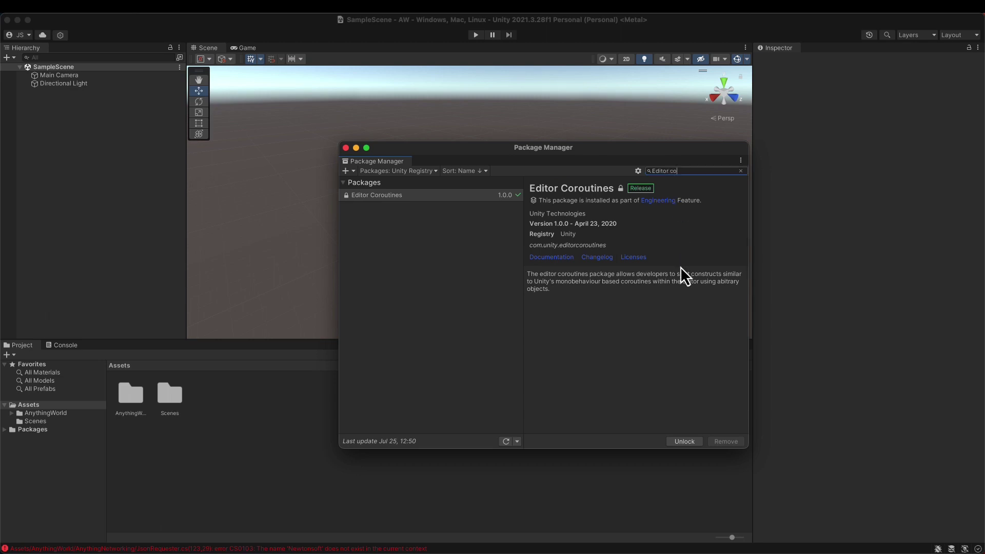
Step: Search 'Univer' and install the Universal RP 12.1.12 package
{"action": "left_click", "coordinate": [681, 170]}
{"action": "type", "text": "Univer"}
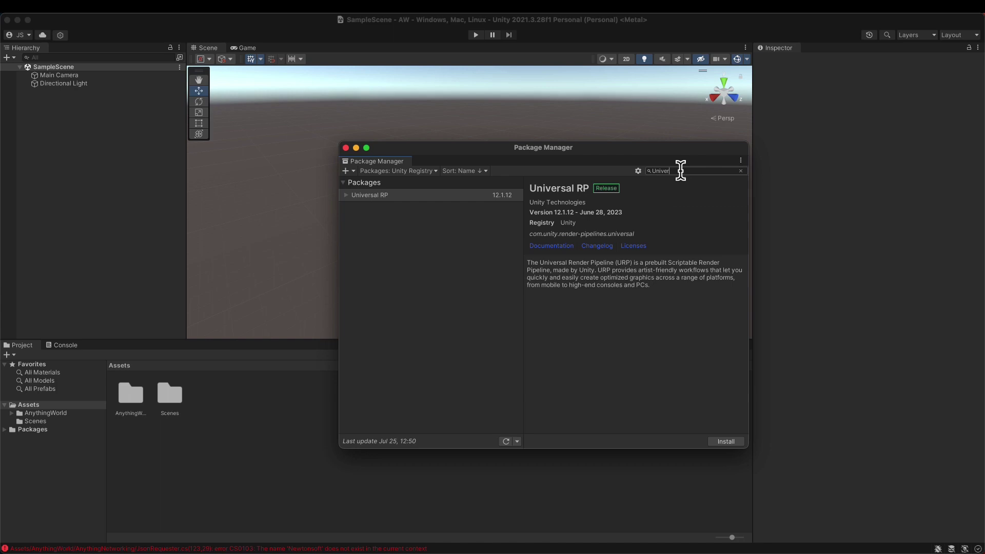
{"action": "left_click", "coordinate": [733, 442]}
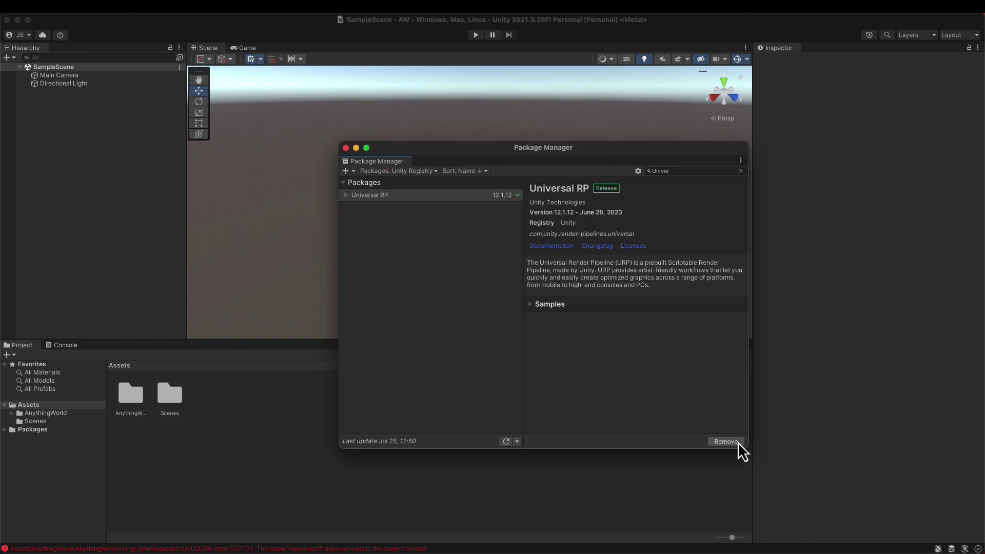
Step: Add Newtonsoft Json 3.2.1 from git URL com.unity.nuget.newtonsoft-json
{"action": "double_click", "coordinate": [669, 169]}
{"action": "type", "text": "Newton"}
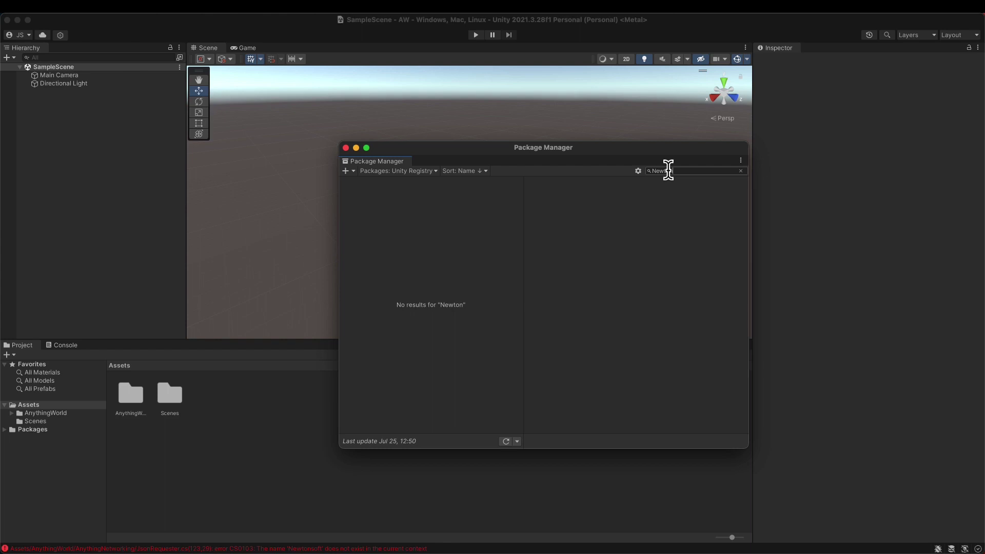
{"action": "left_click", "coordinate": [351, 172]}
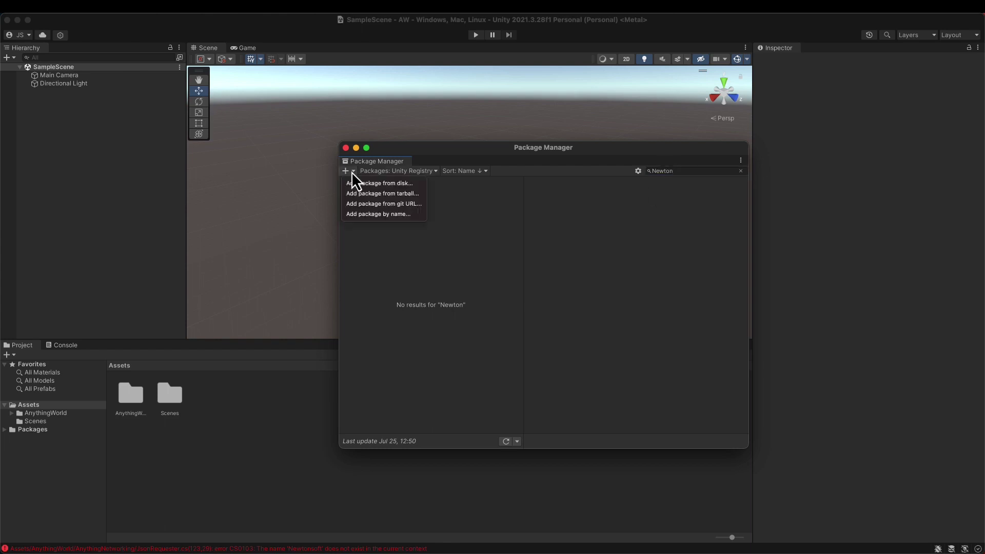
{"action": "left_click", "coordinate": [396, 206]}
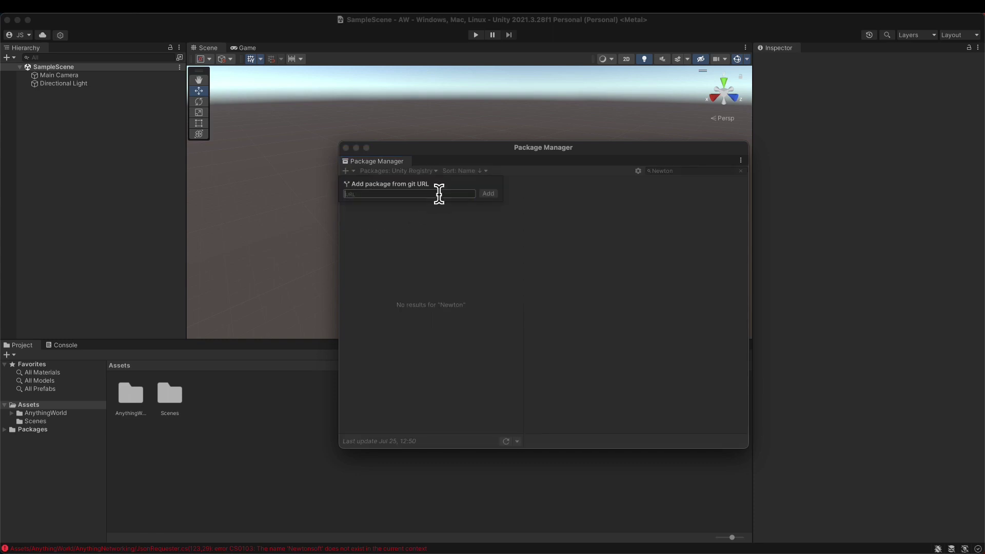
{"action": "type", "text": "com.unity.nuget.newtonsoft-json"}
{"action": "left_click", "coordinate": [490, 193]}
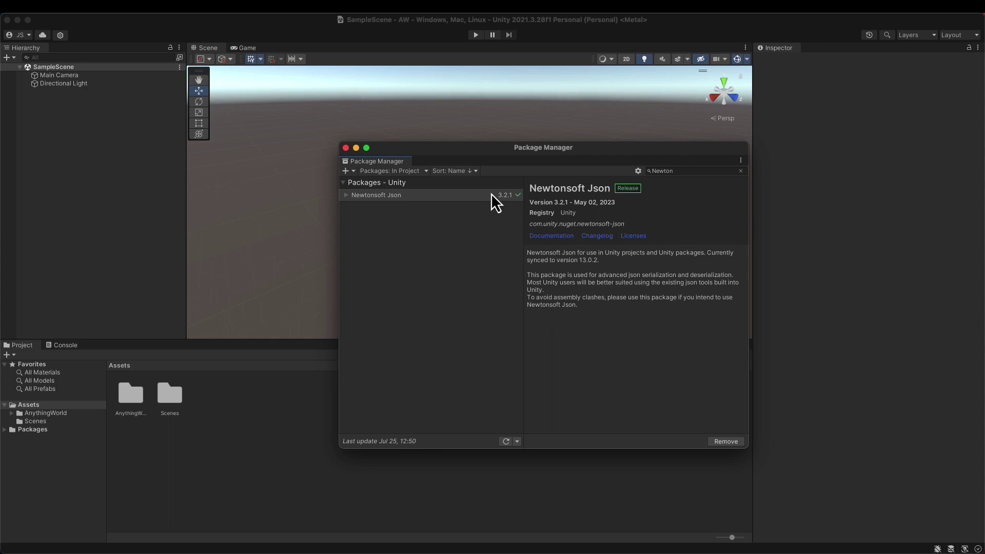
Step: Close Package Manager and pick UniversalRenderPipelineAsset as the Graphics render pipeline asset
{"action": "left_click", "coordinate": [346, 148]}
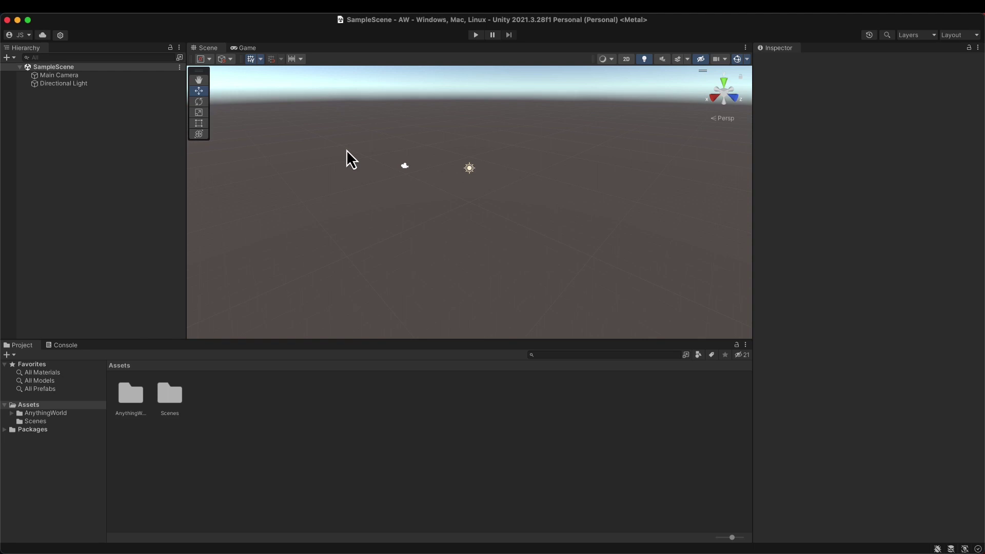
{"action": "left_click", "coordinate": [70, 14]}
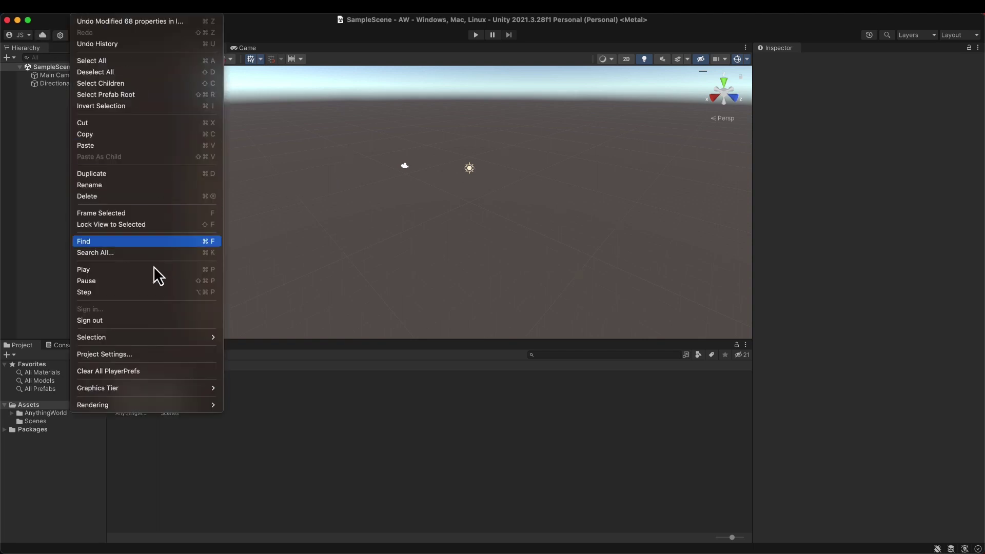
{"action": "left_click", "coordinate": [157, 354]}
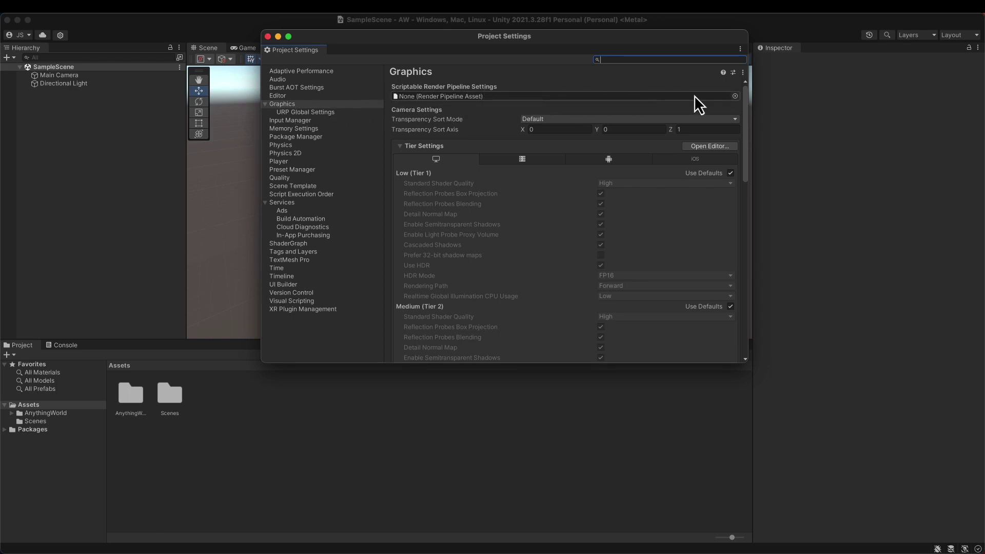
{"action": "left_click", "coordinate": [736, 96]}
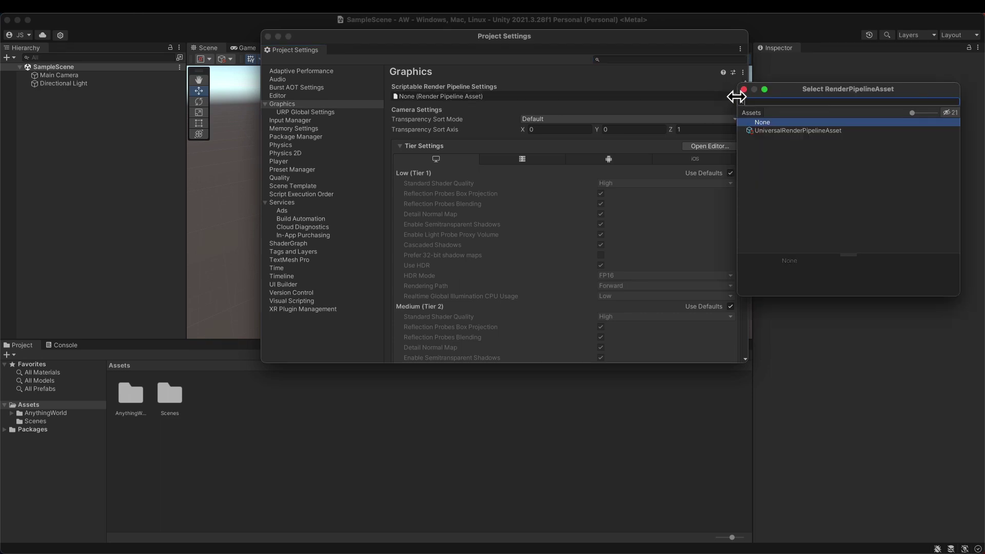
{"action": "left_click", "coordinate": [807, 131]}
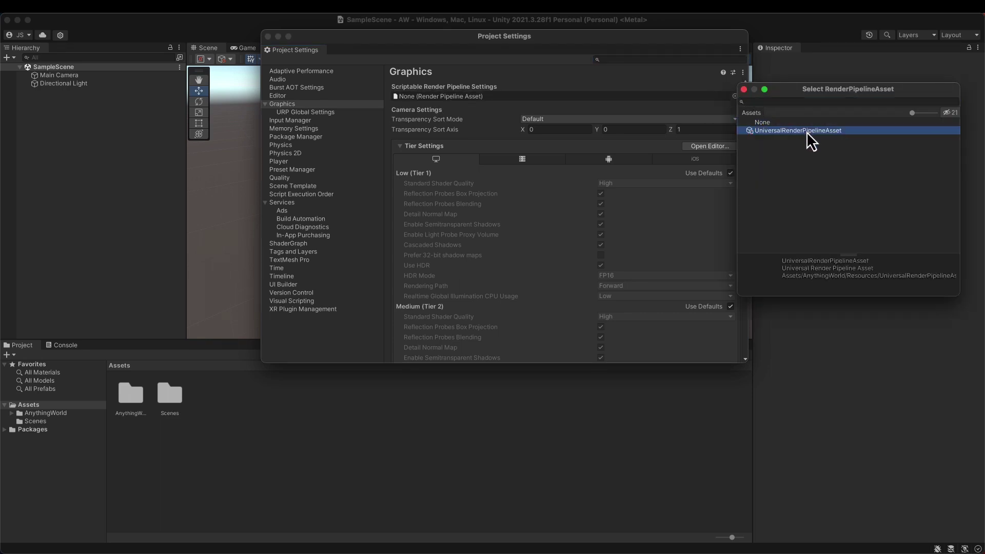
Step: Confirm the render pipeline switch and set Always Included Shaders size to 10
{"action": "left_click", "coordinate": [520, 220]}
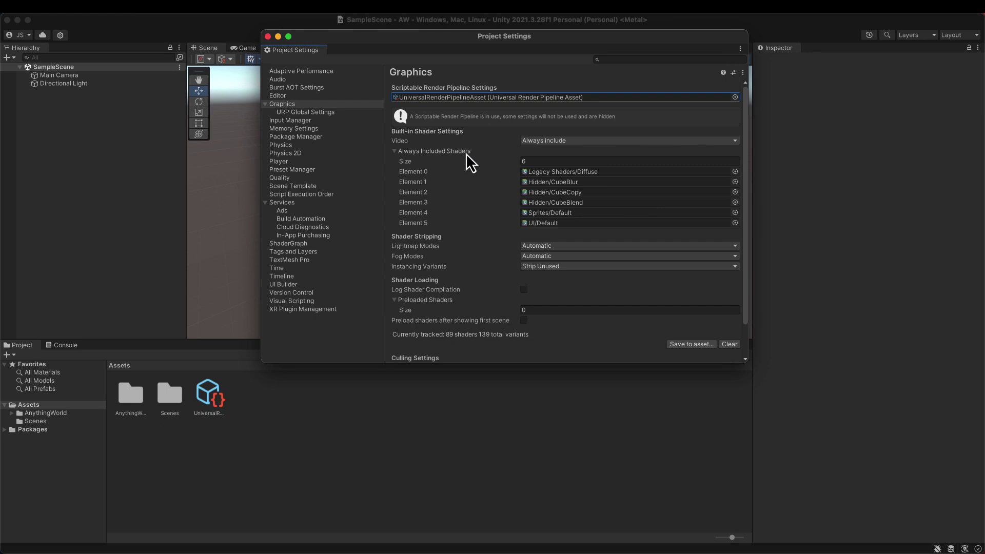
{"action": "left_click", "coordinate": [528, 161]}
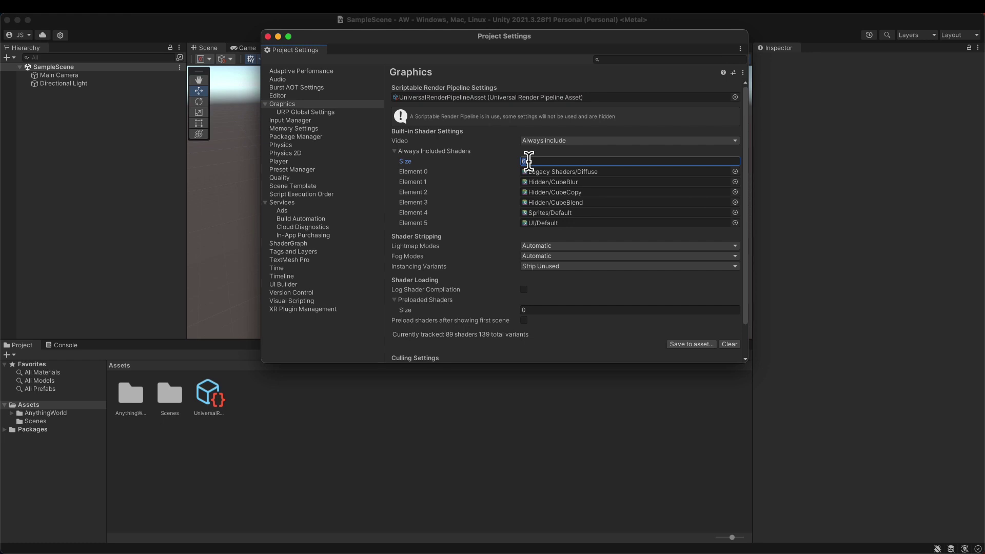
{"action": "type", "text": "10"}
{"action": "key", "text": "Tab"}
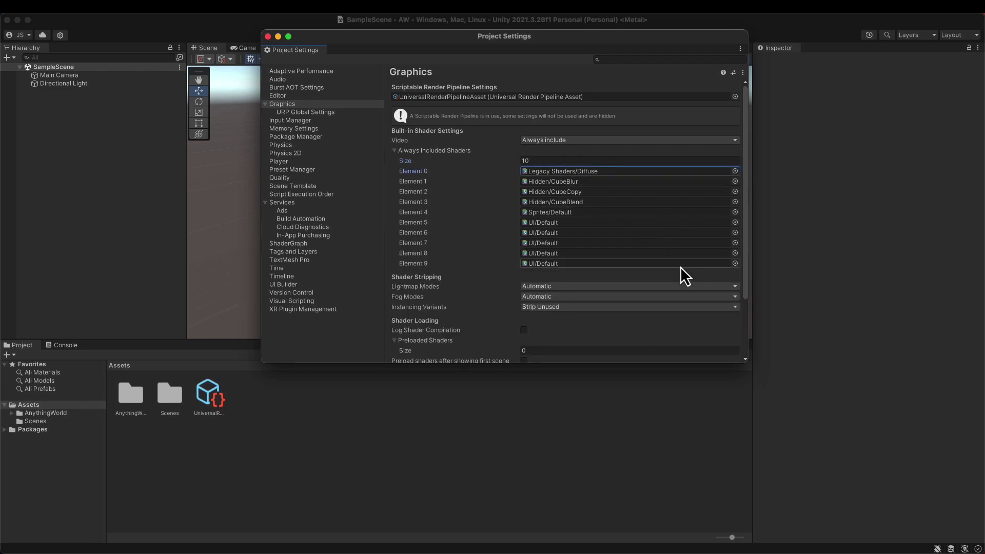
Step: Assign GLTFUtility URP Standard (Metallic) to Element 6 and Standard (Specular) to Element 7
{"action": "left_click", "coordinate": [735, 234]}
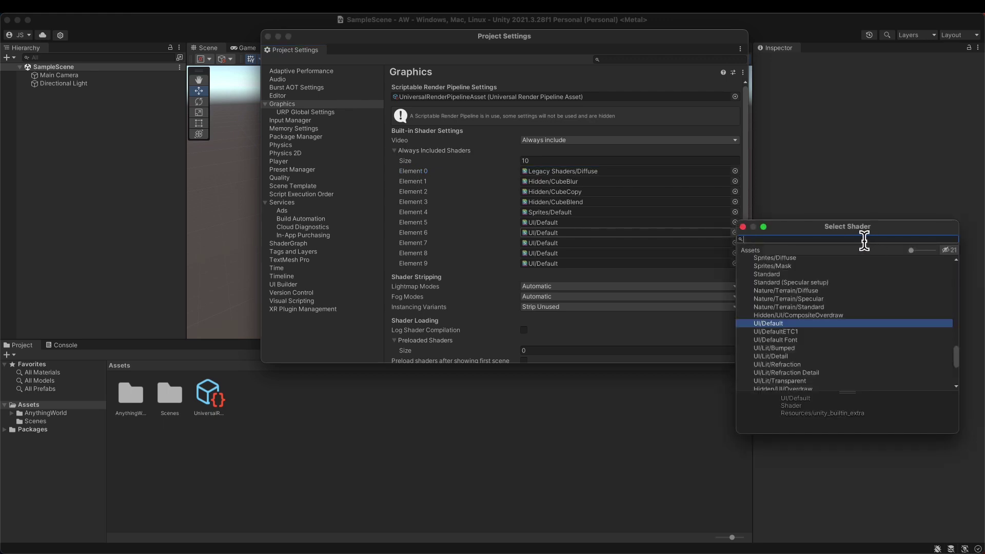
{"action": "type", "text": "sta"}
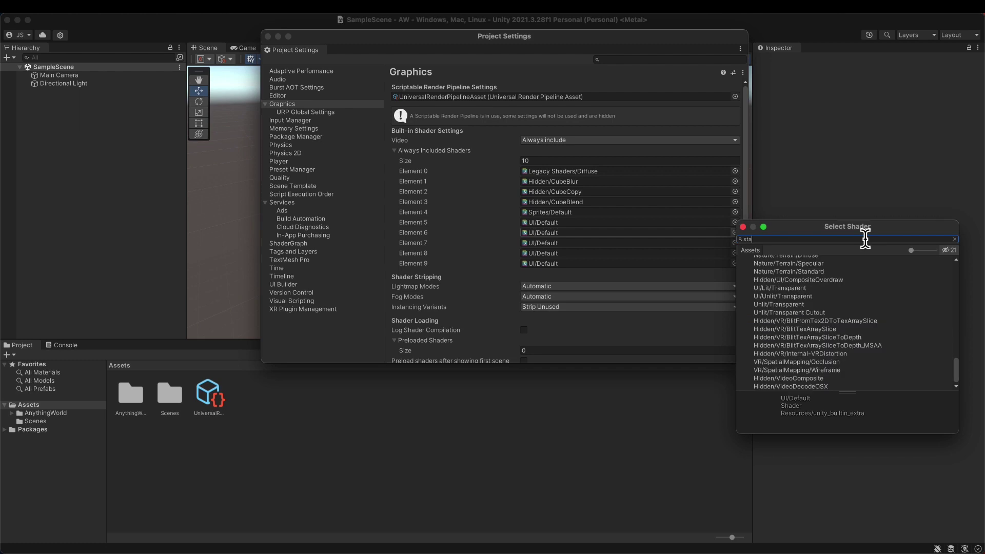
{"action": "left_click", "coordinate": [799, 270]}
{"action": "left_click", "coordinate": [677, 247]}
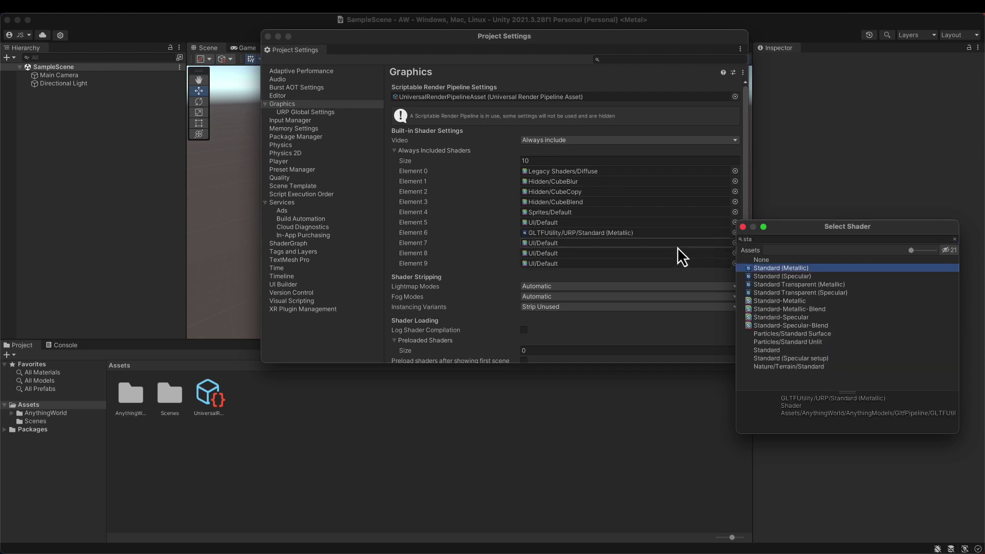
{"action": "left_click", "coordinate": [735, 242]}
{"action": "type", "text": "sta"}
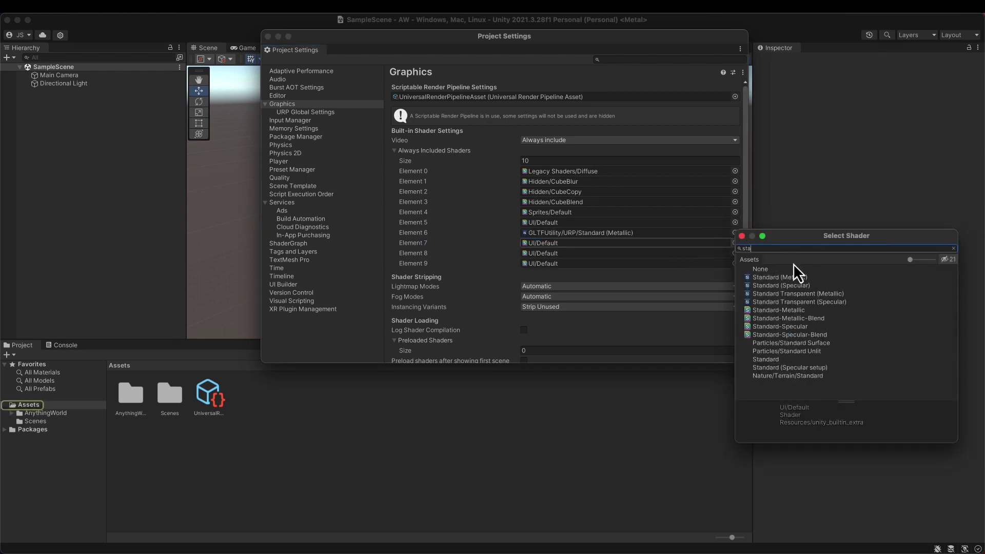
{"action": "left_click", "coordinate": [793, 287]}
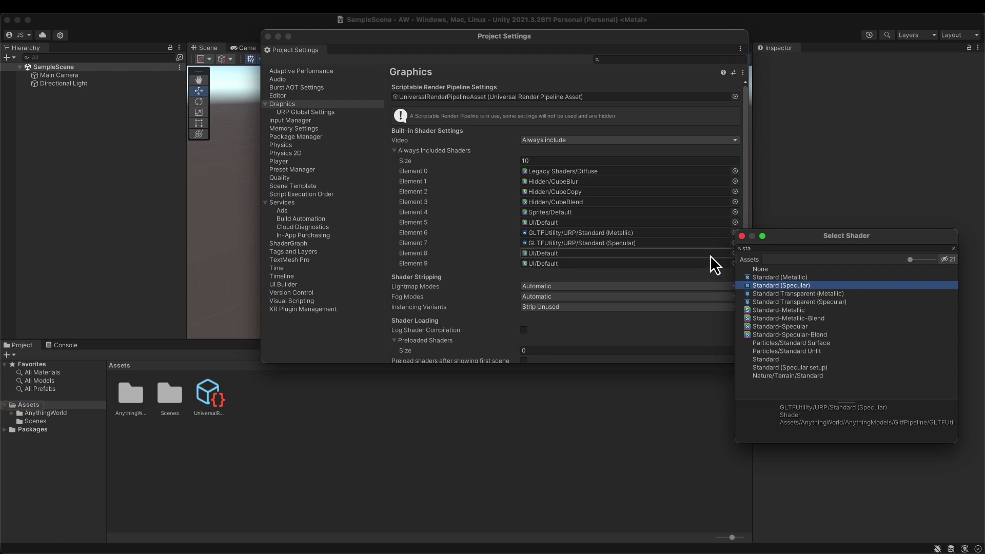
{"action": "left_click", "coordinate": [710, 257]}
Step: Assign Standard Transparent (Metallic) to Element 8 and Standard Transparent (Specular) to Element 9
{"action": "left_click", "coordinate": [735, 253]}
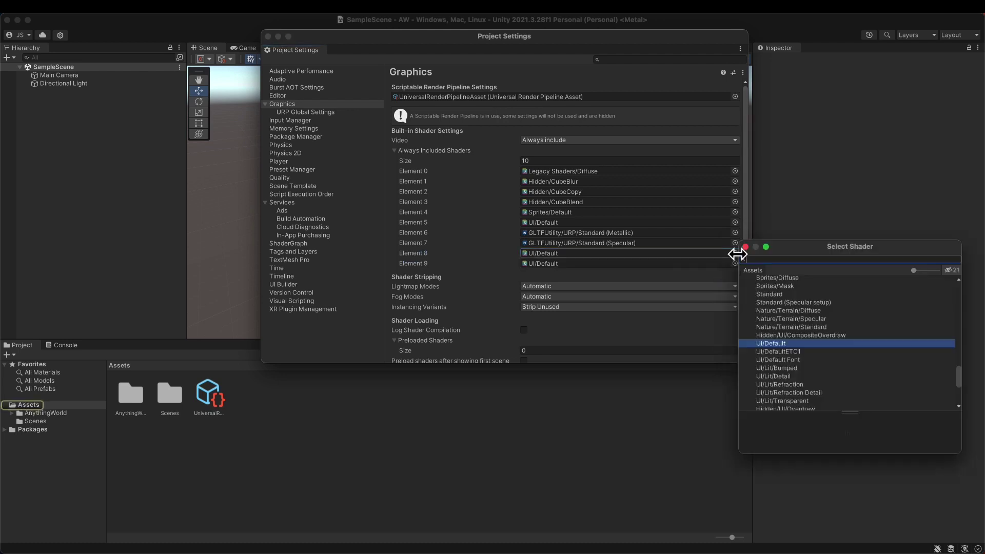
{"action": "type", "text": "sta"}
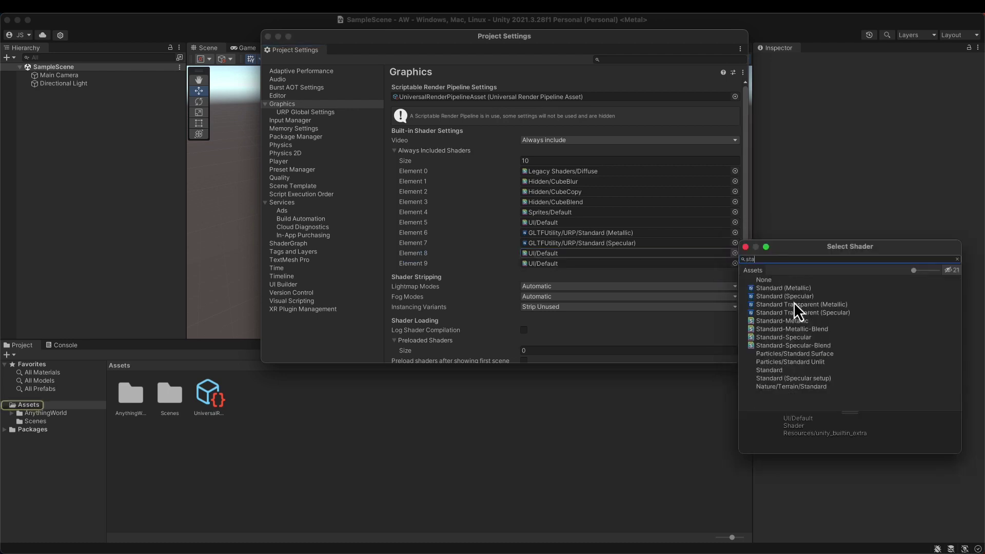
{"action": "left_click", "coordinate": [795, 304]}
{"action": "left_click", "coordinate": [711, 264]}
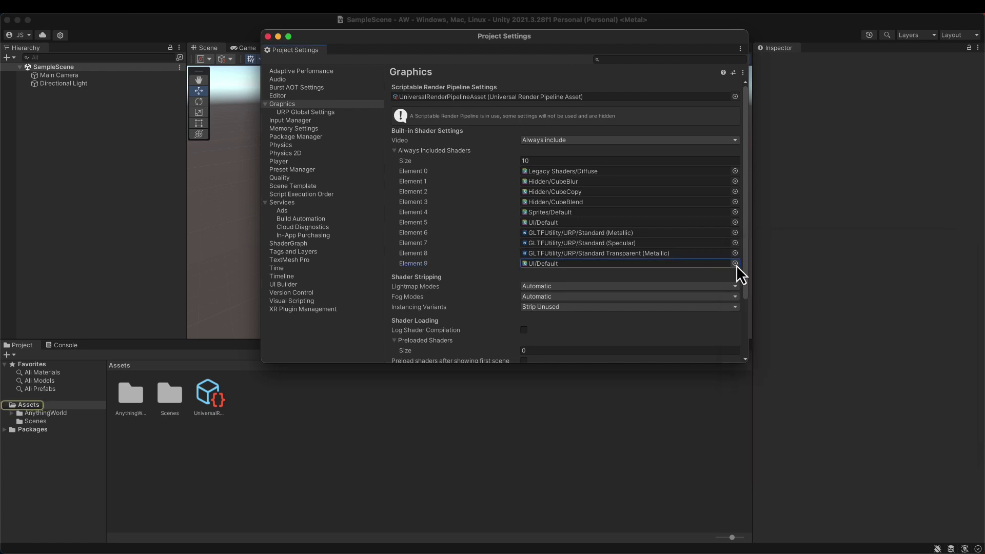
{"action": "left_click", "coordinate": [734, 264]}
{"action": "type", "text": "sta"}
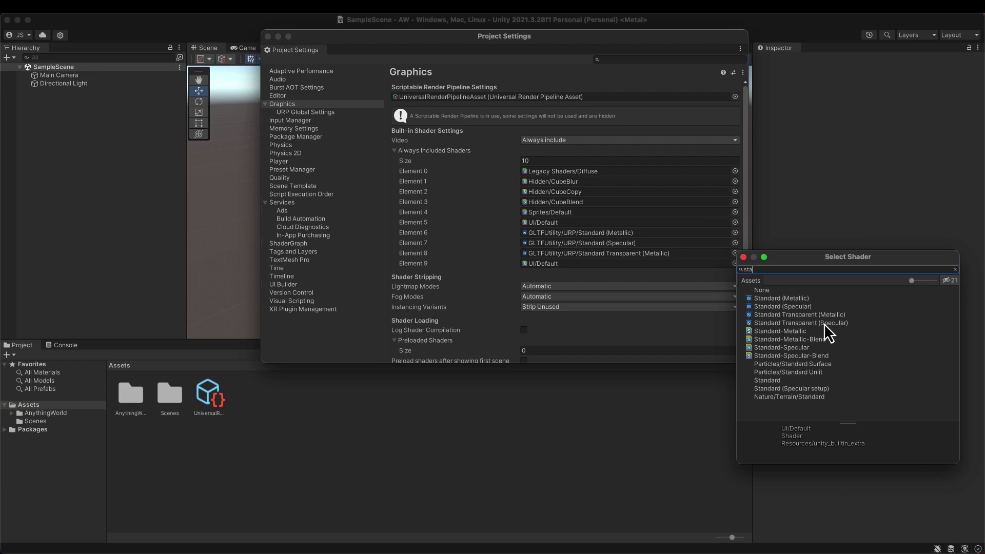
{"action": "left_click", "coordinate": [824, 325]}
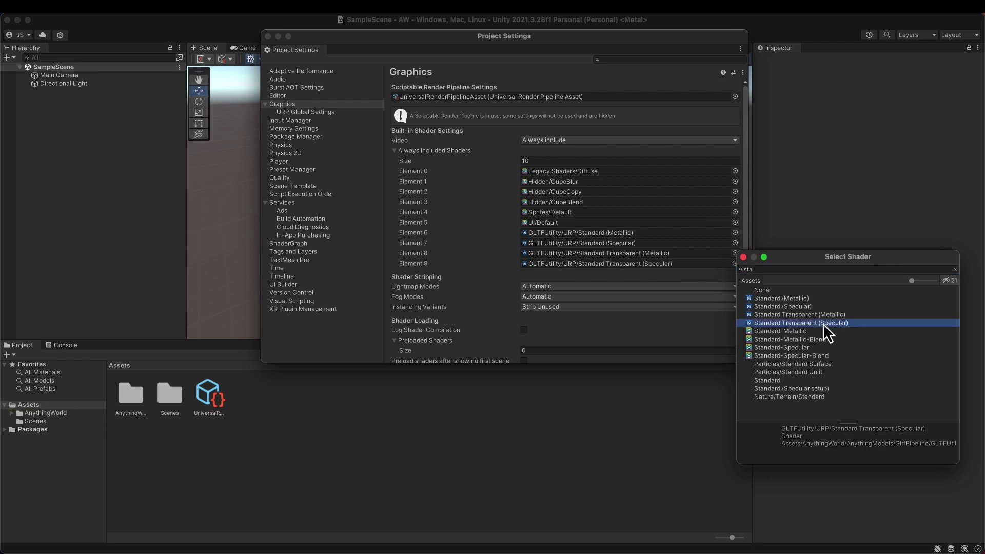
{"action": "left_click", "coordinate": [644, 343]}
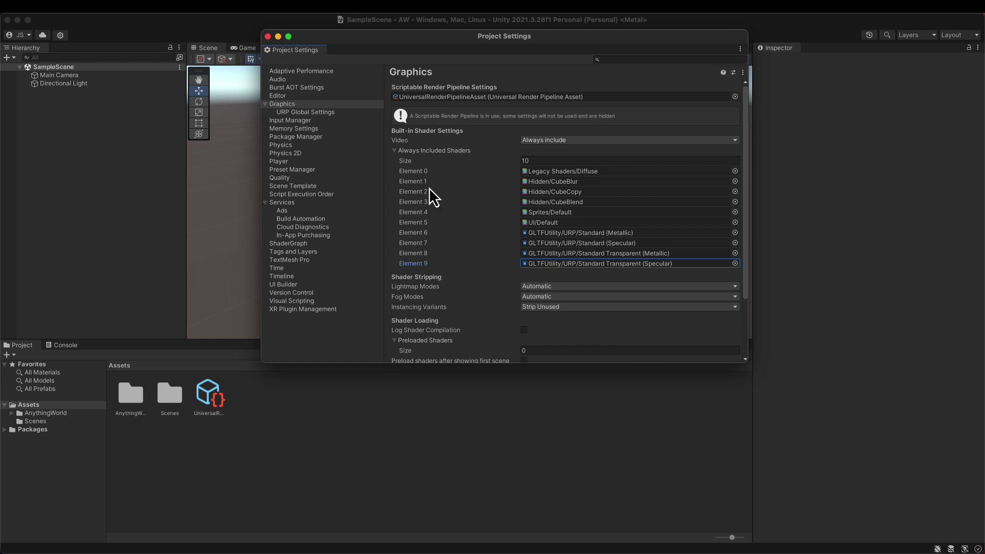
Step: Open the AnythingWorld log-in form, enter the account e-mail and password, and log in
{"action": "left_click", "coordinate": [290, 9]}
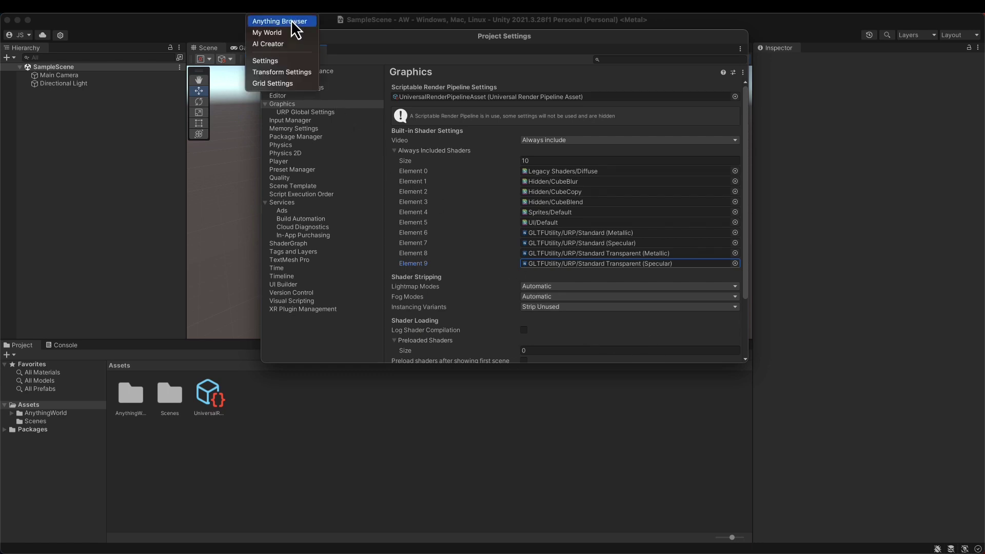
{"action": "left_click", "coordinate": [293, 22]}
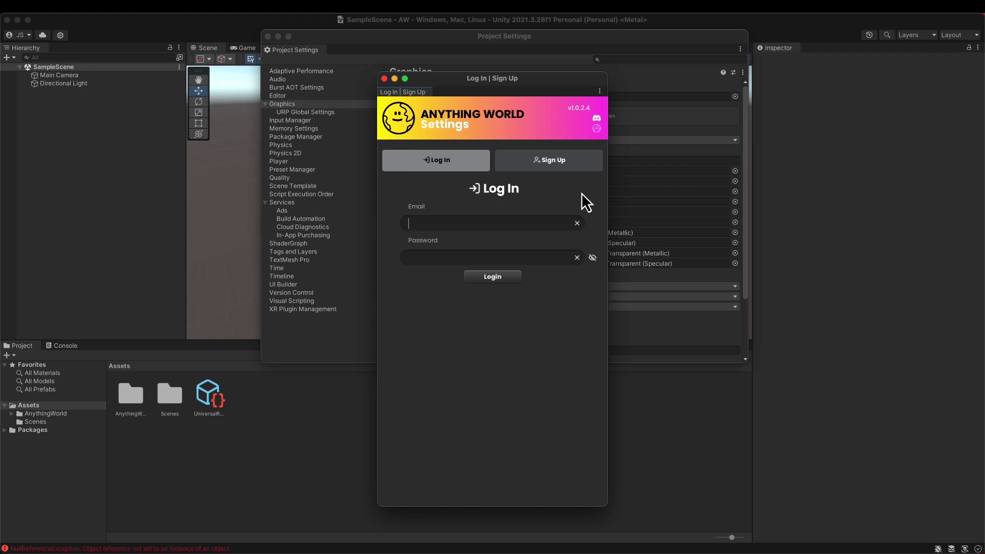
{"action": "left_click", "coordinate": [572, 164]}
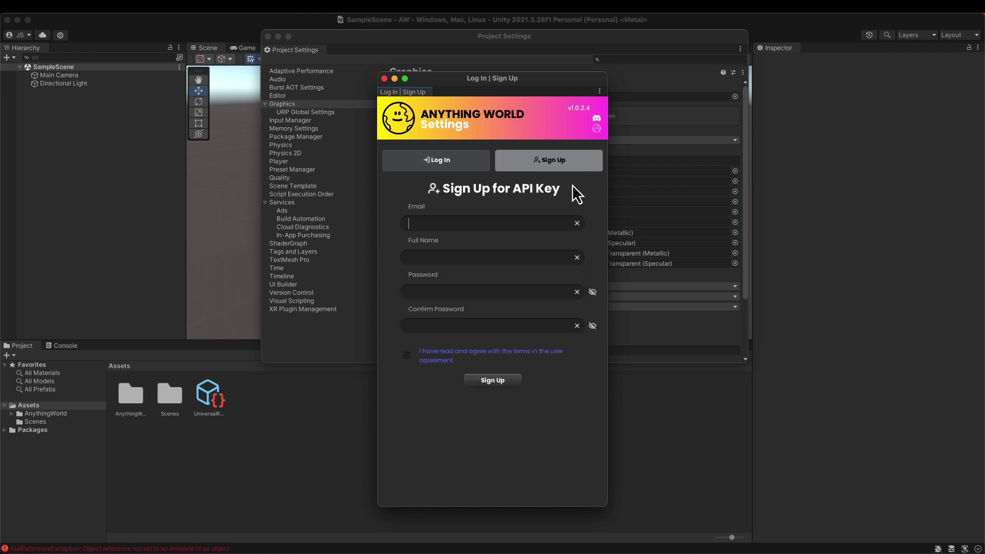
{"action": "left_click", "coordinate": [453, 165]}
{"action": "key", "text": "ctrl+v"}
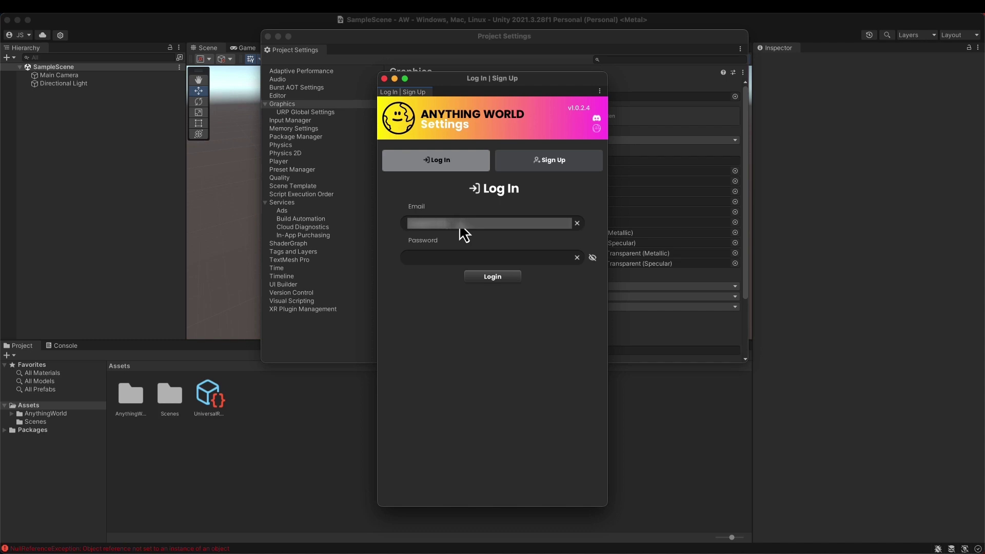
{"action": "key", "text": "Tab"}
{"action": "type", "text": "*********"}
{"action": "left_click", "coordinate": [491, 277]}
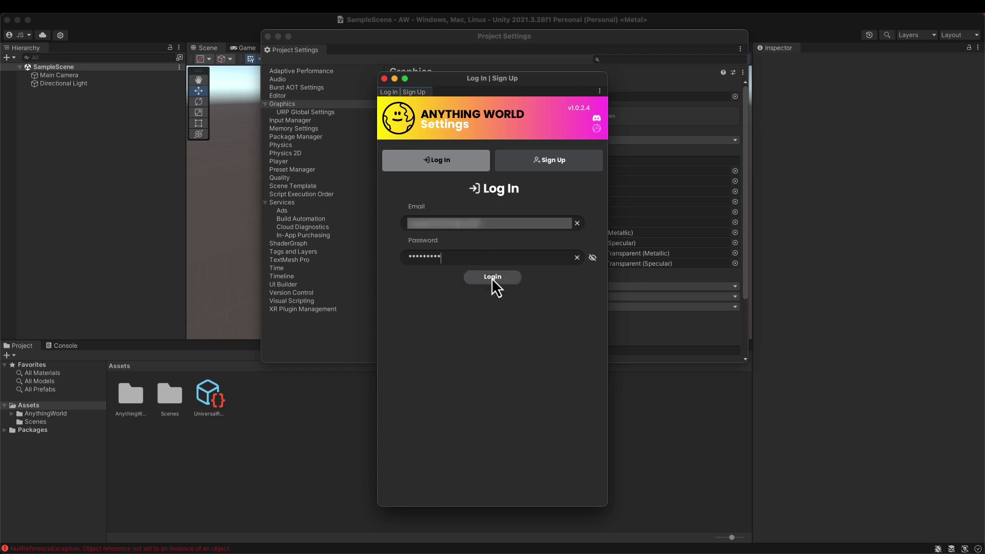